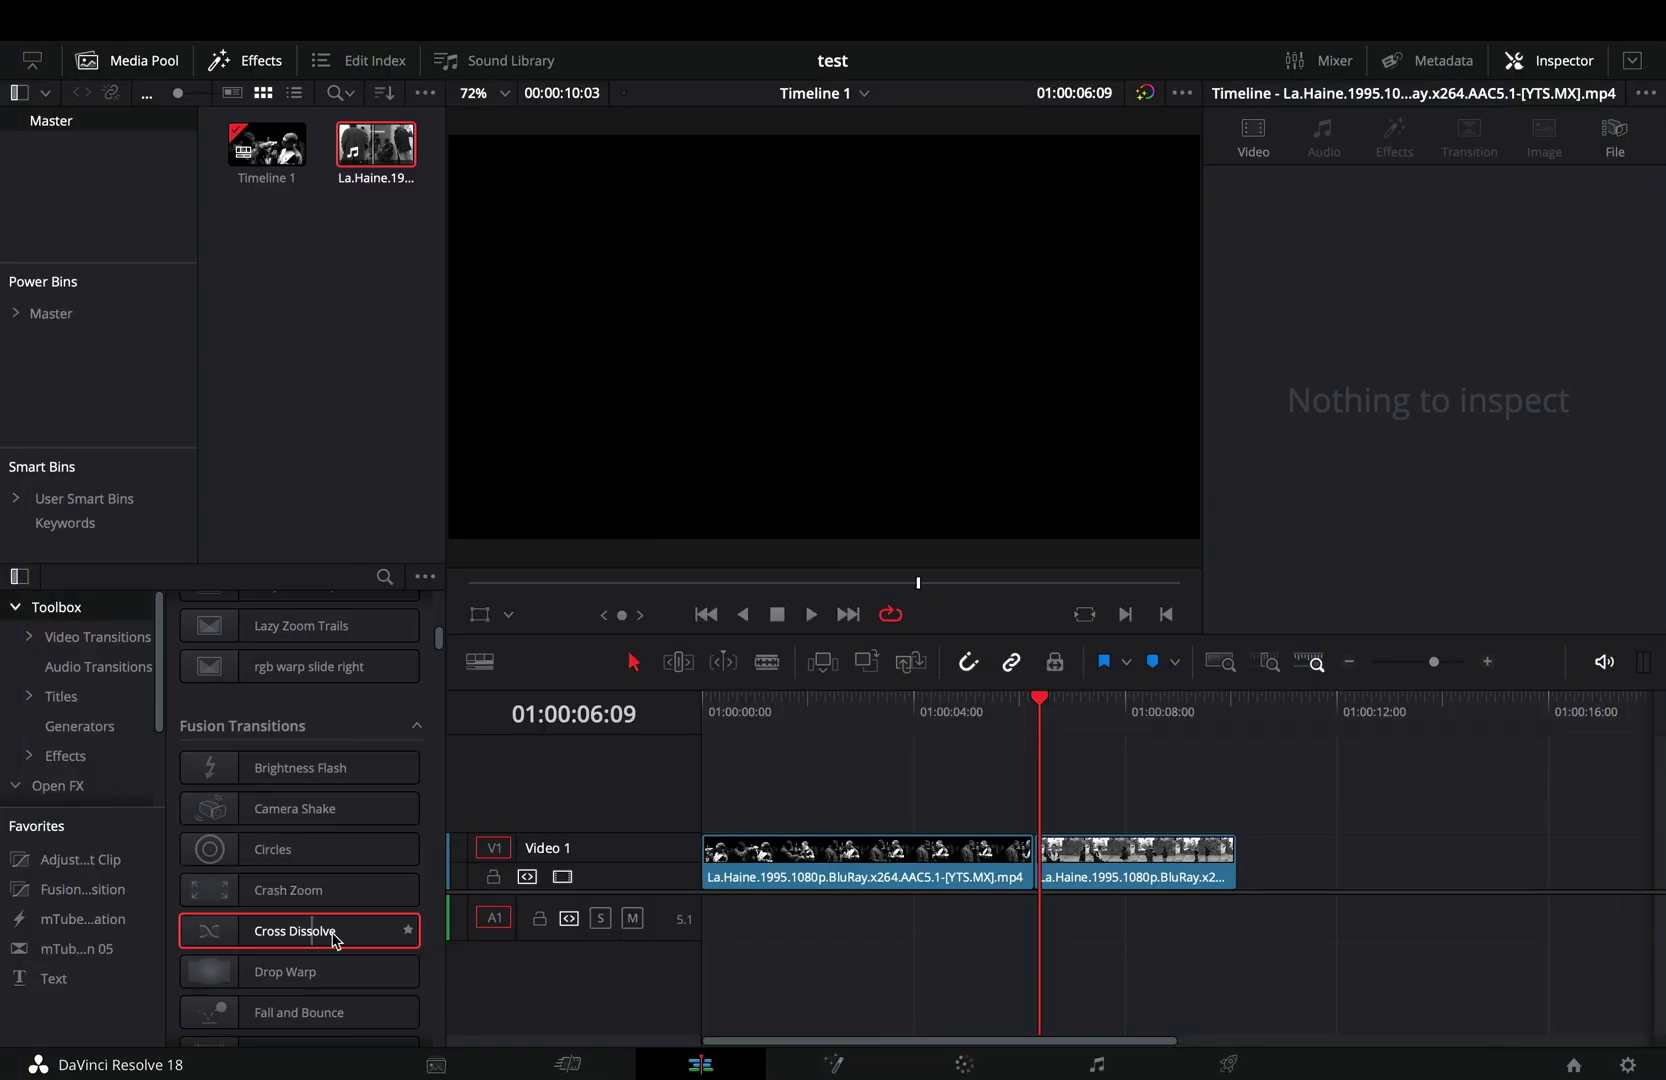
# Step: Place an 18-frame Cross Dissolve on the edit point and open it in Fusion
pyautogui.moveTo(332, 939); pyautogui.dragTo(1014, 852)
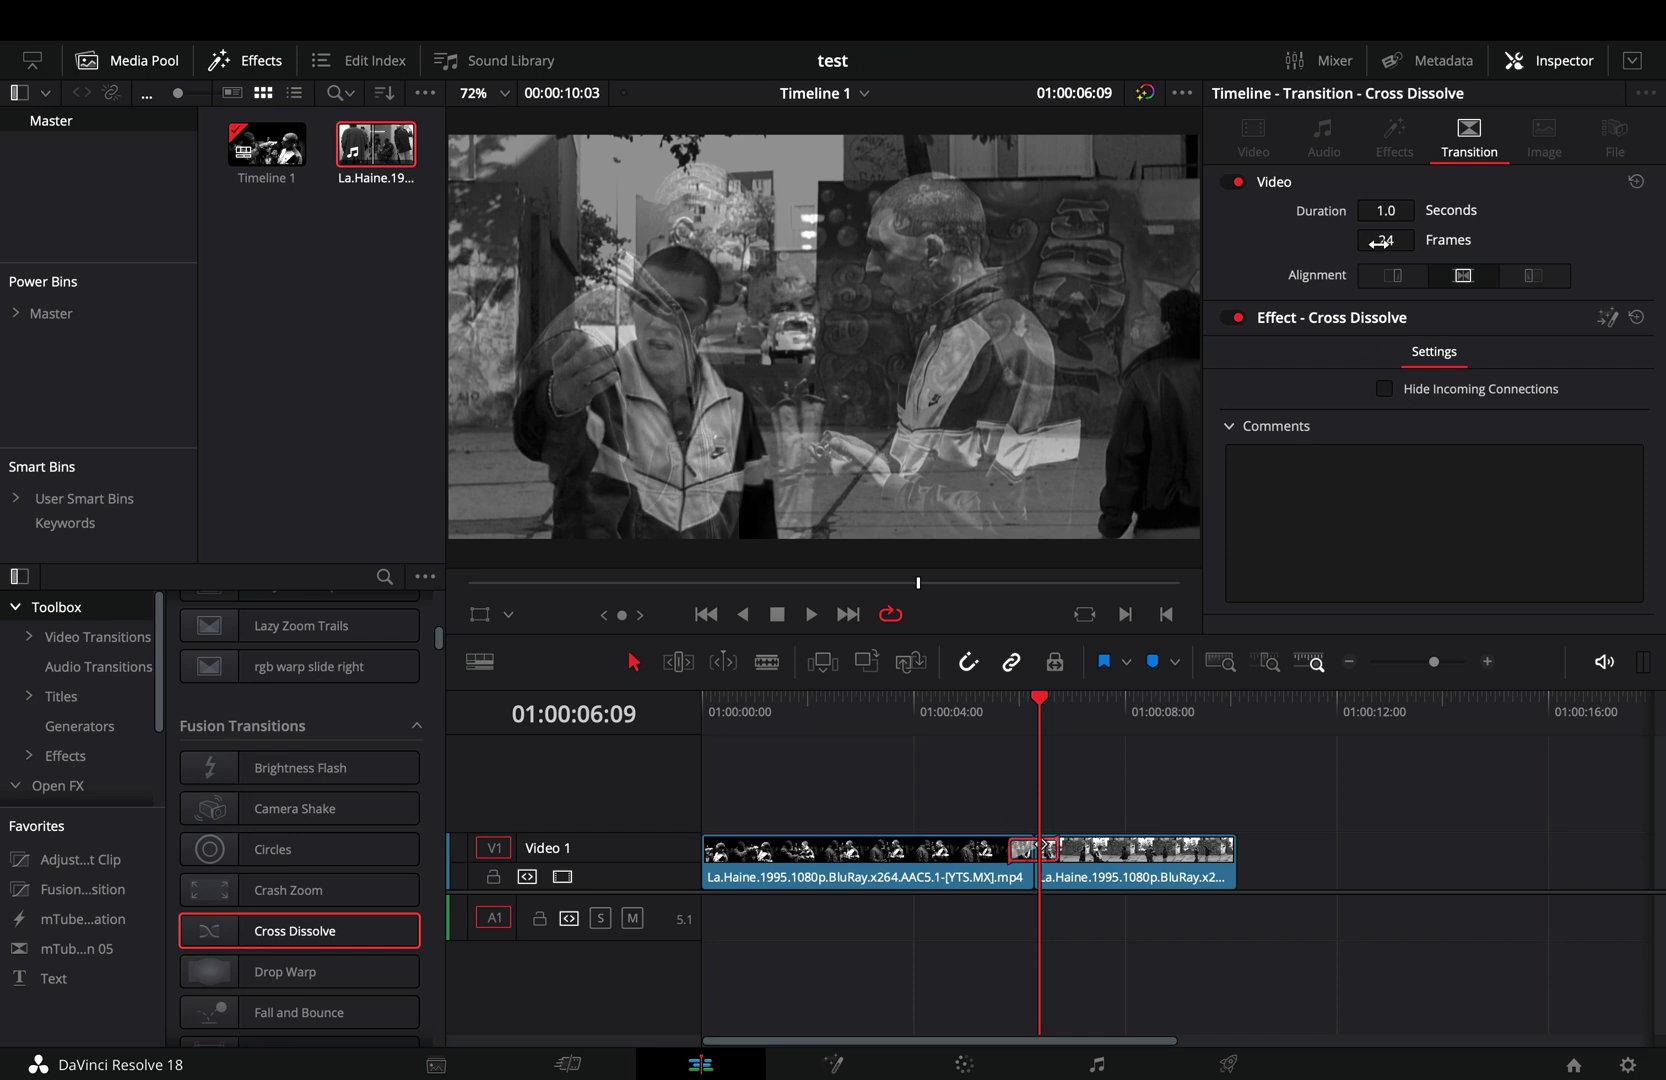
pyautogui.write('18')
pyautogui.press('Return')
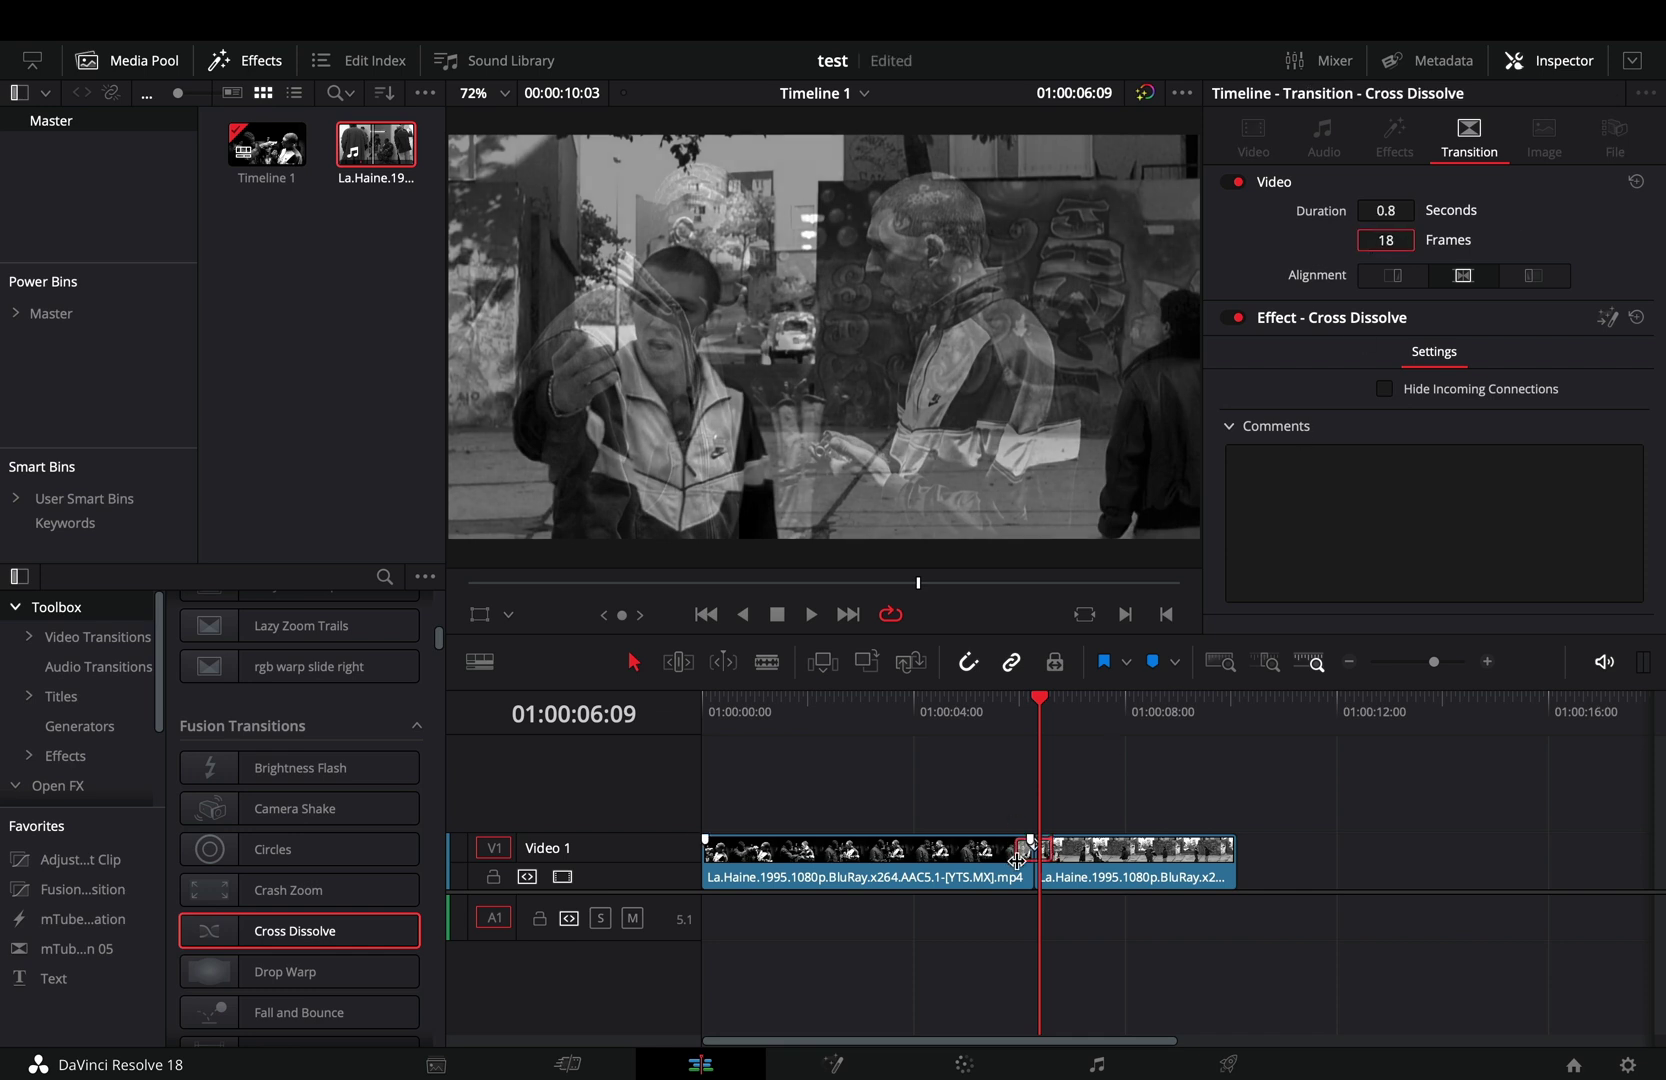
pyautogui.rightClick(1022, 851)
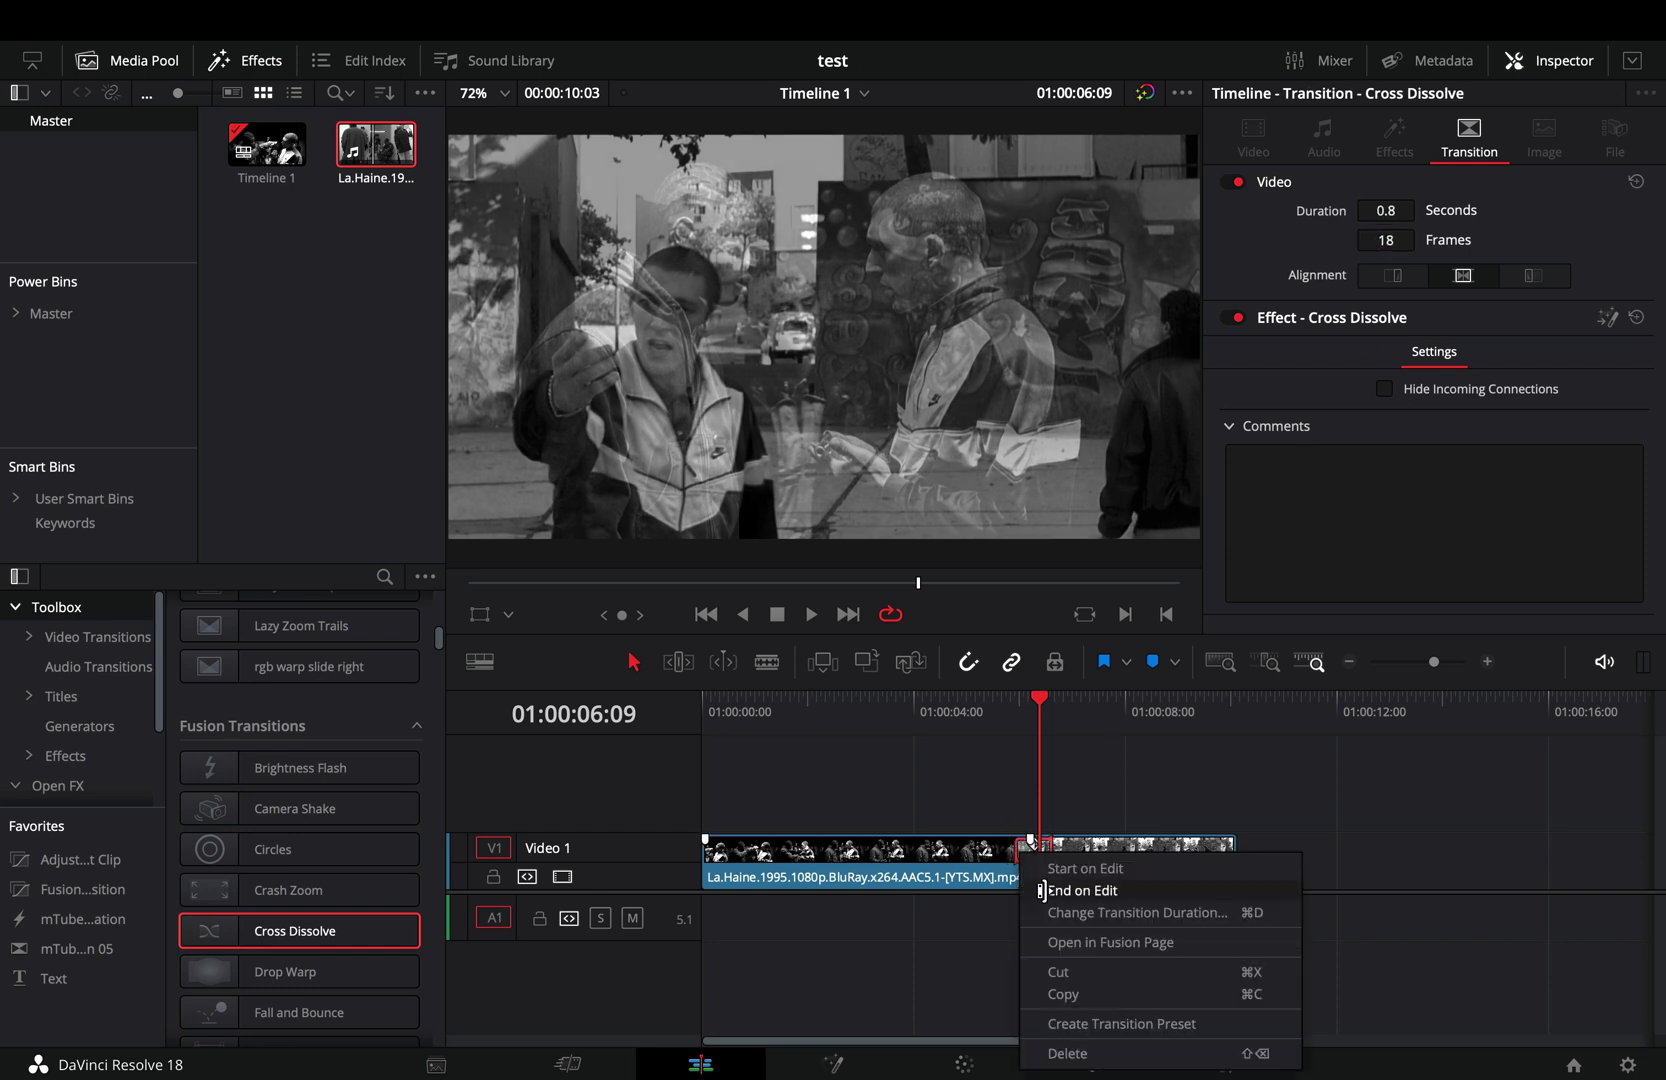
pyautogui.click(1071, 939)
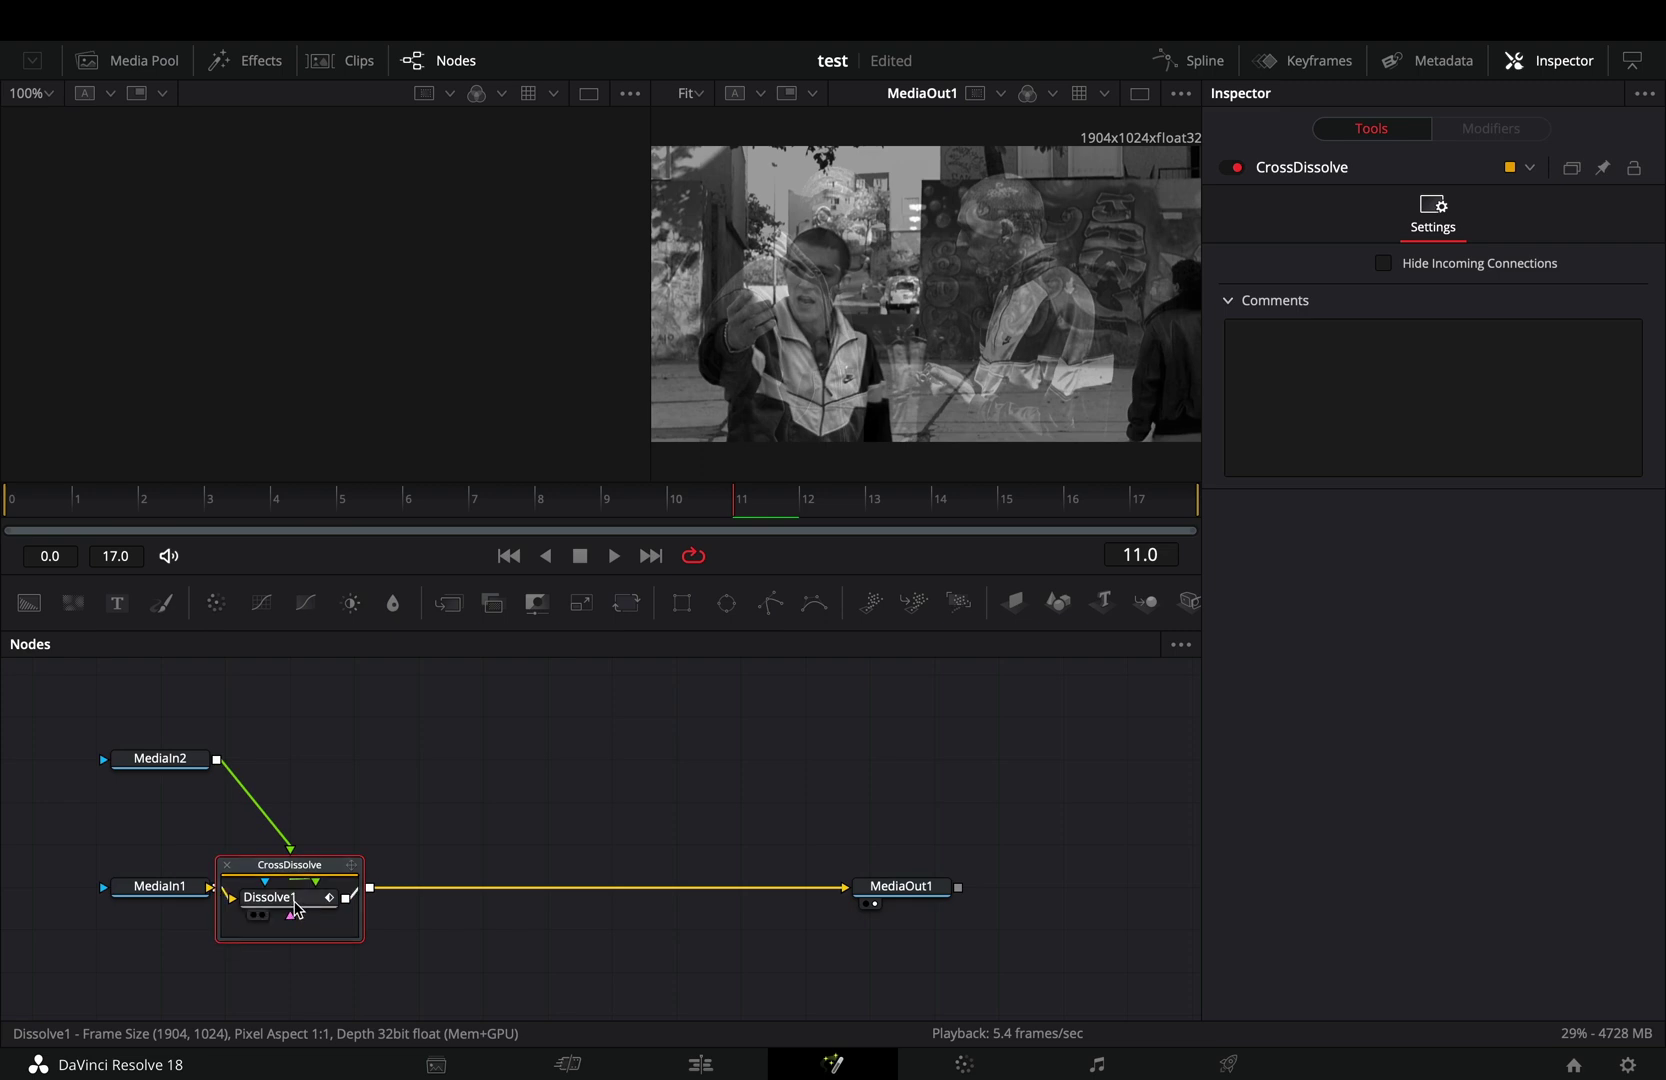
# Step: Drive the Dissolve1 Background/Foreground mix with a random(0,1) expression
pyautogui.click(297, 907)
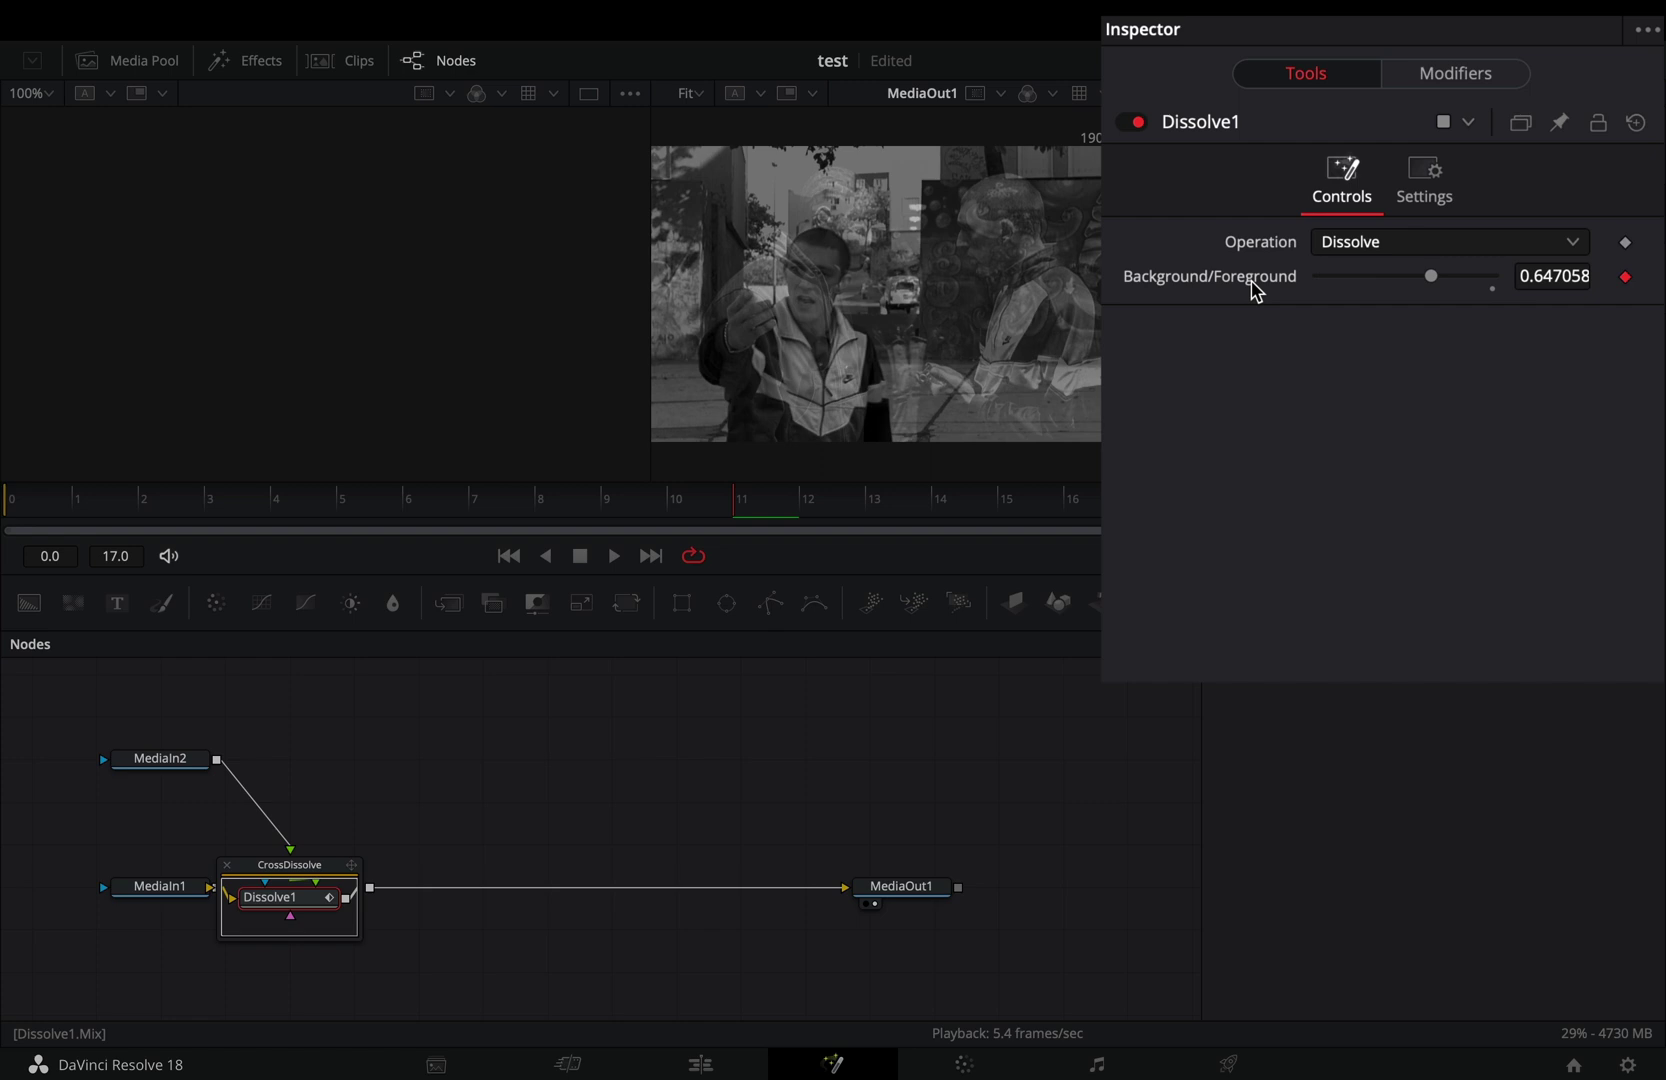
pyautogui.rightClick(1253, 289)
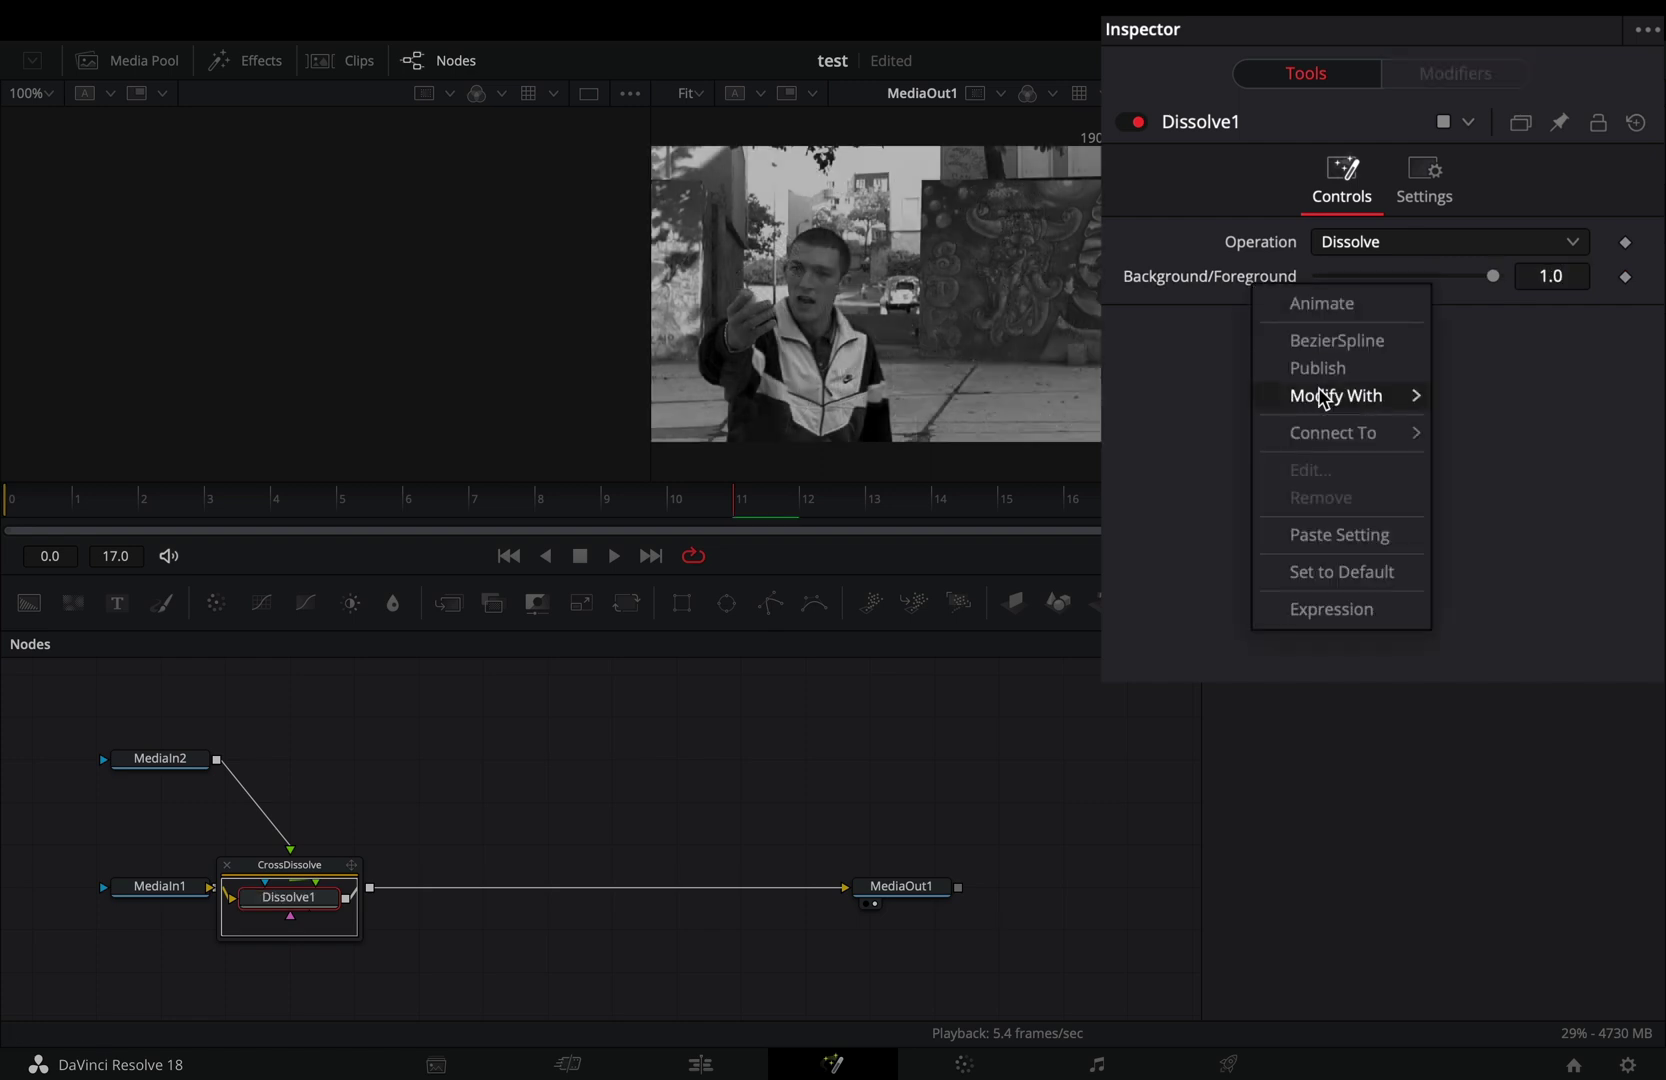
pyautogui.click(1315, 612)
pyautogui.write('random(0,1')
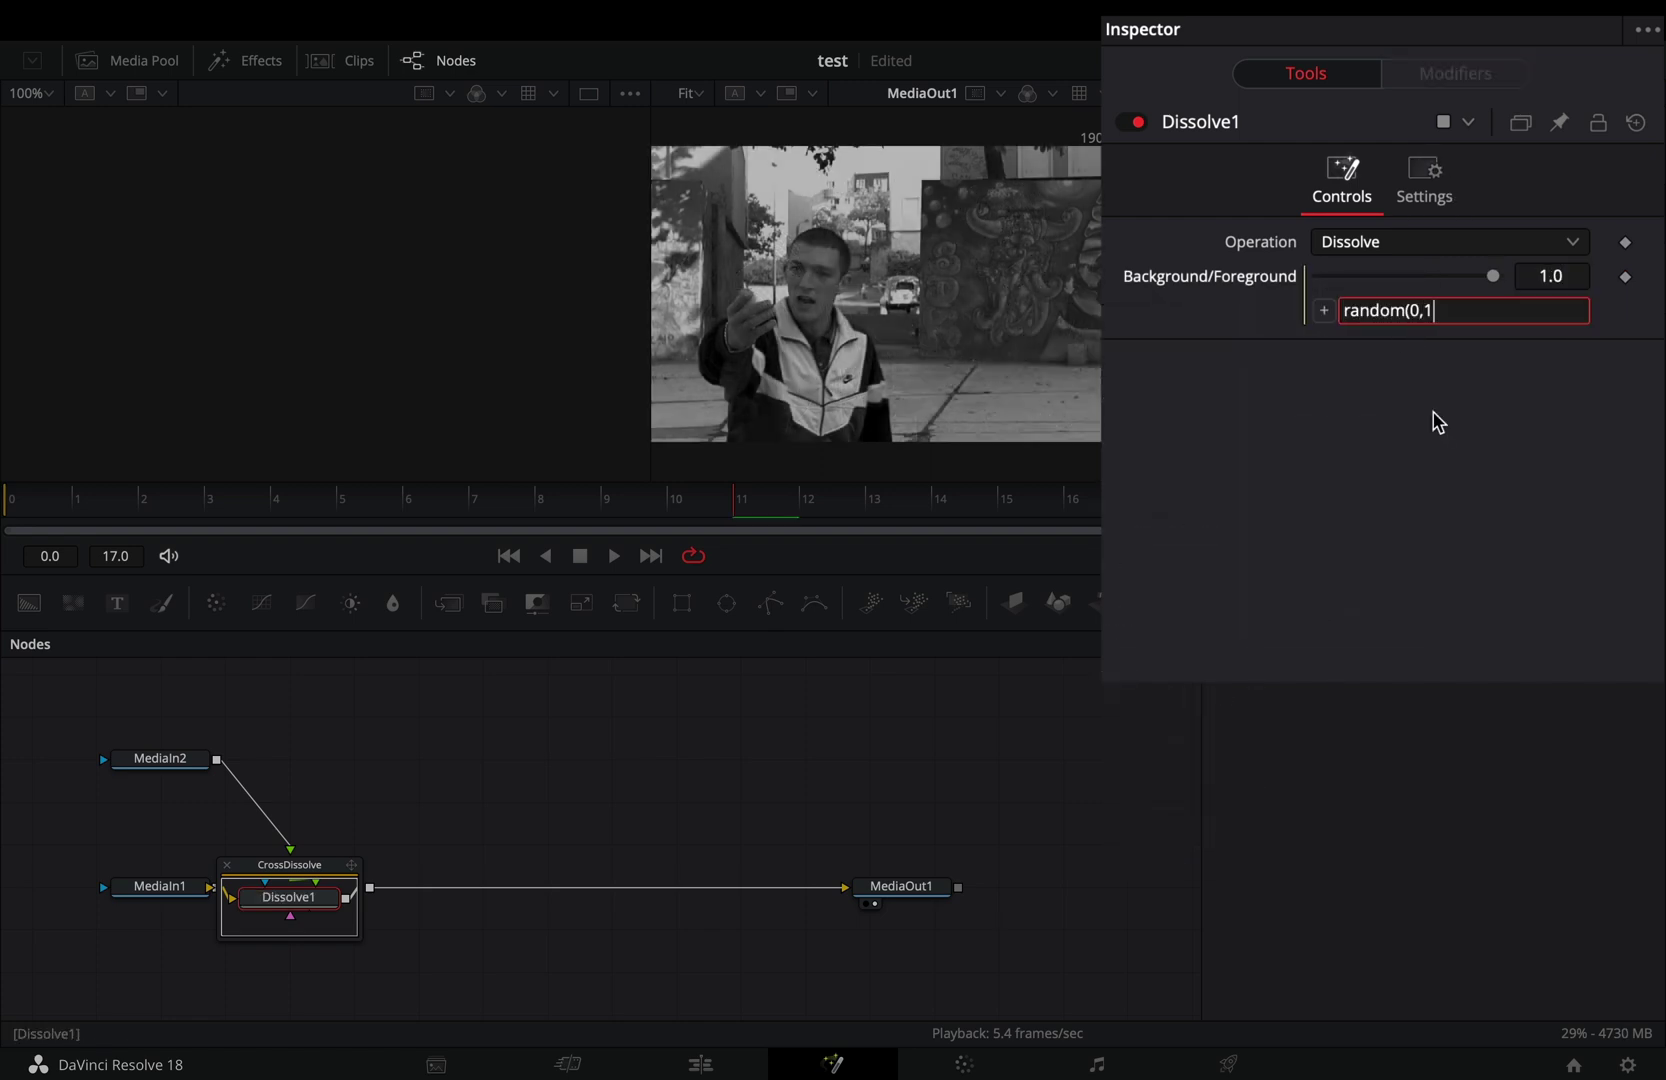
pyautogui.write(')')
pyautogui.press('Return')
# Step: Insert a FrameAverage node after the dissolve, averaging 5 frames
pyautogui.hotkey('shift', 'space')
pyautogui.write('frame')
pyautogui.press('Return')
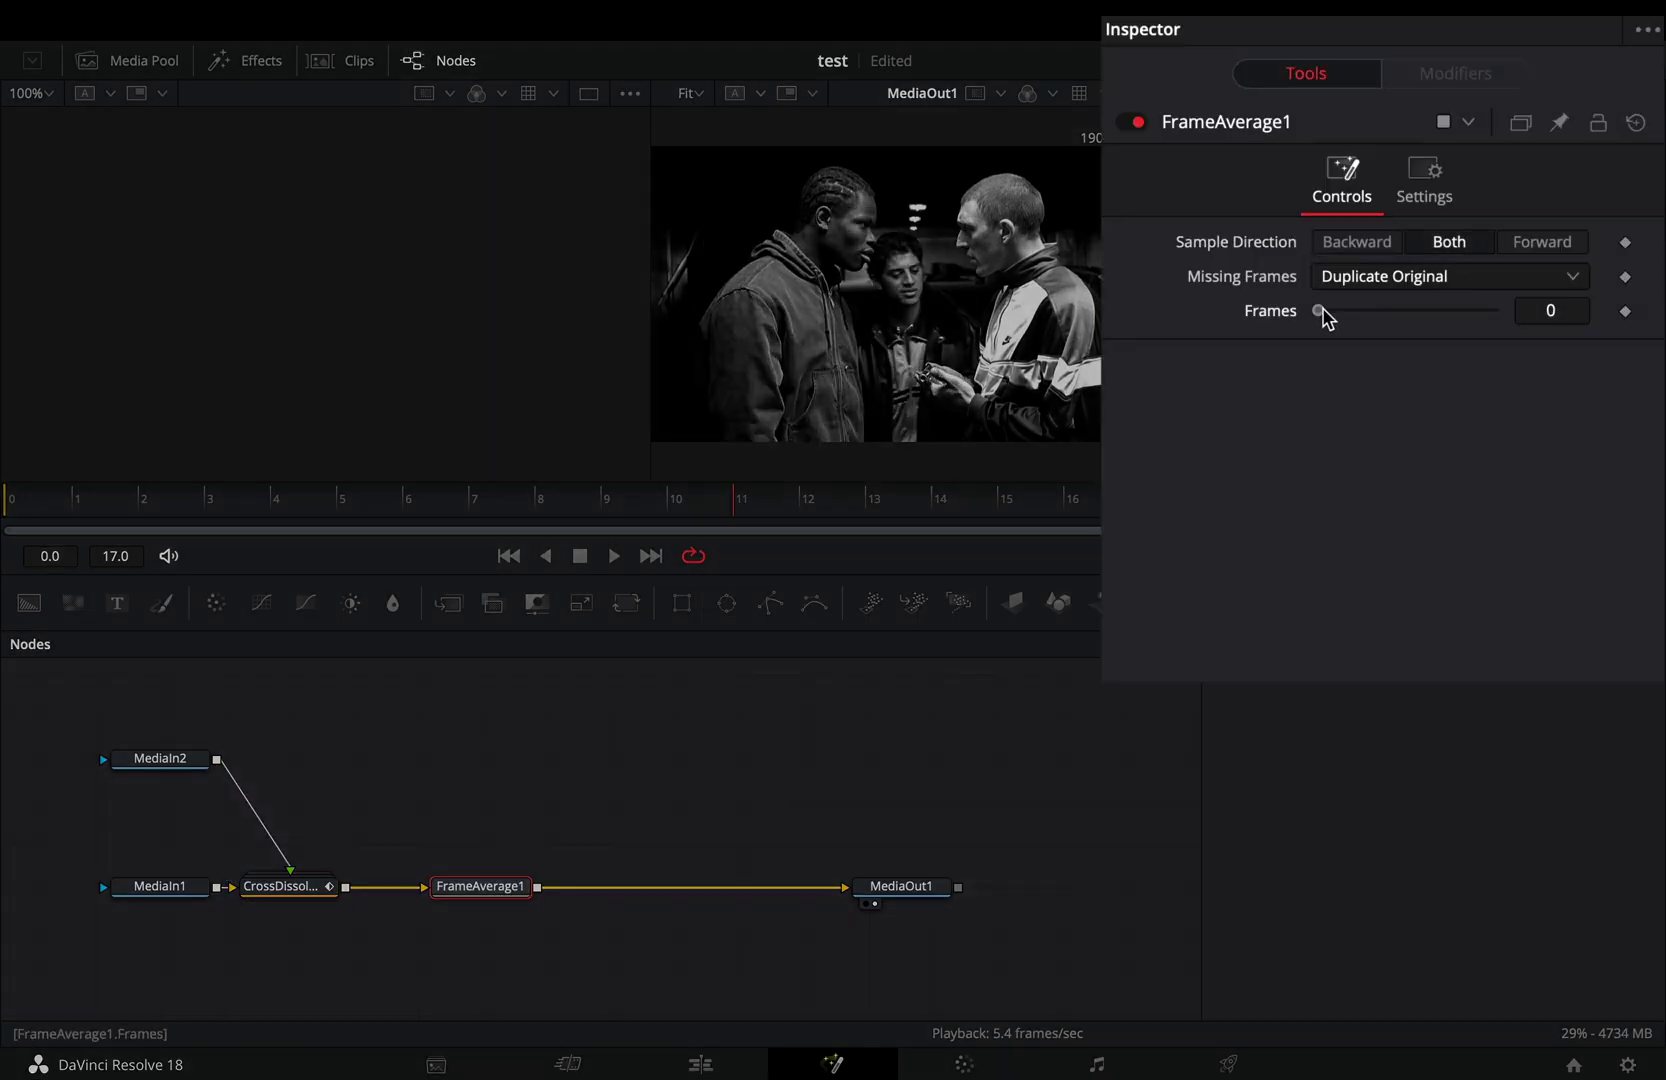
pyautogui.moveTo(1321, 311); pyautogui.dragTo(1614, 327)
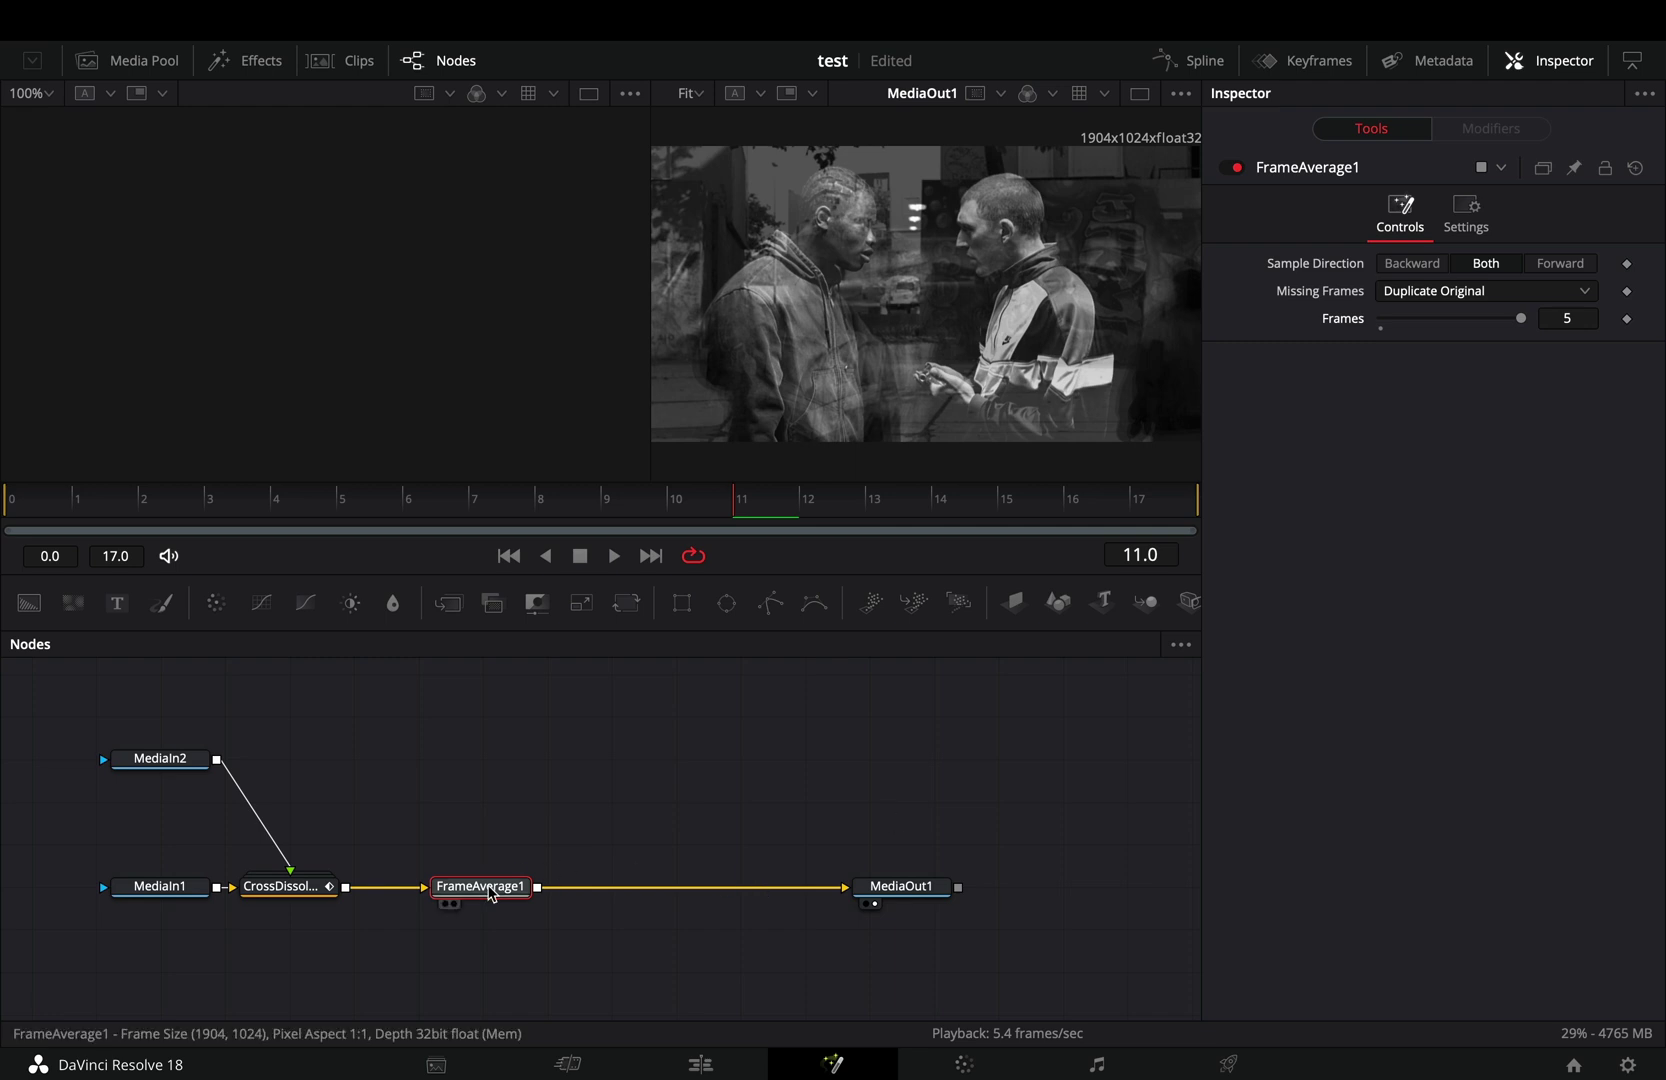
# Step: Add a Glow node after the frame average with spread 0.283
pyautogui.hotkey('shift', 'space')
pyautogui.write('glow')
pyautogui.press('Return')
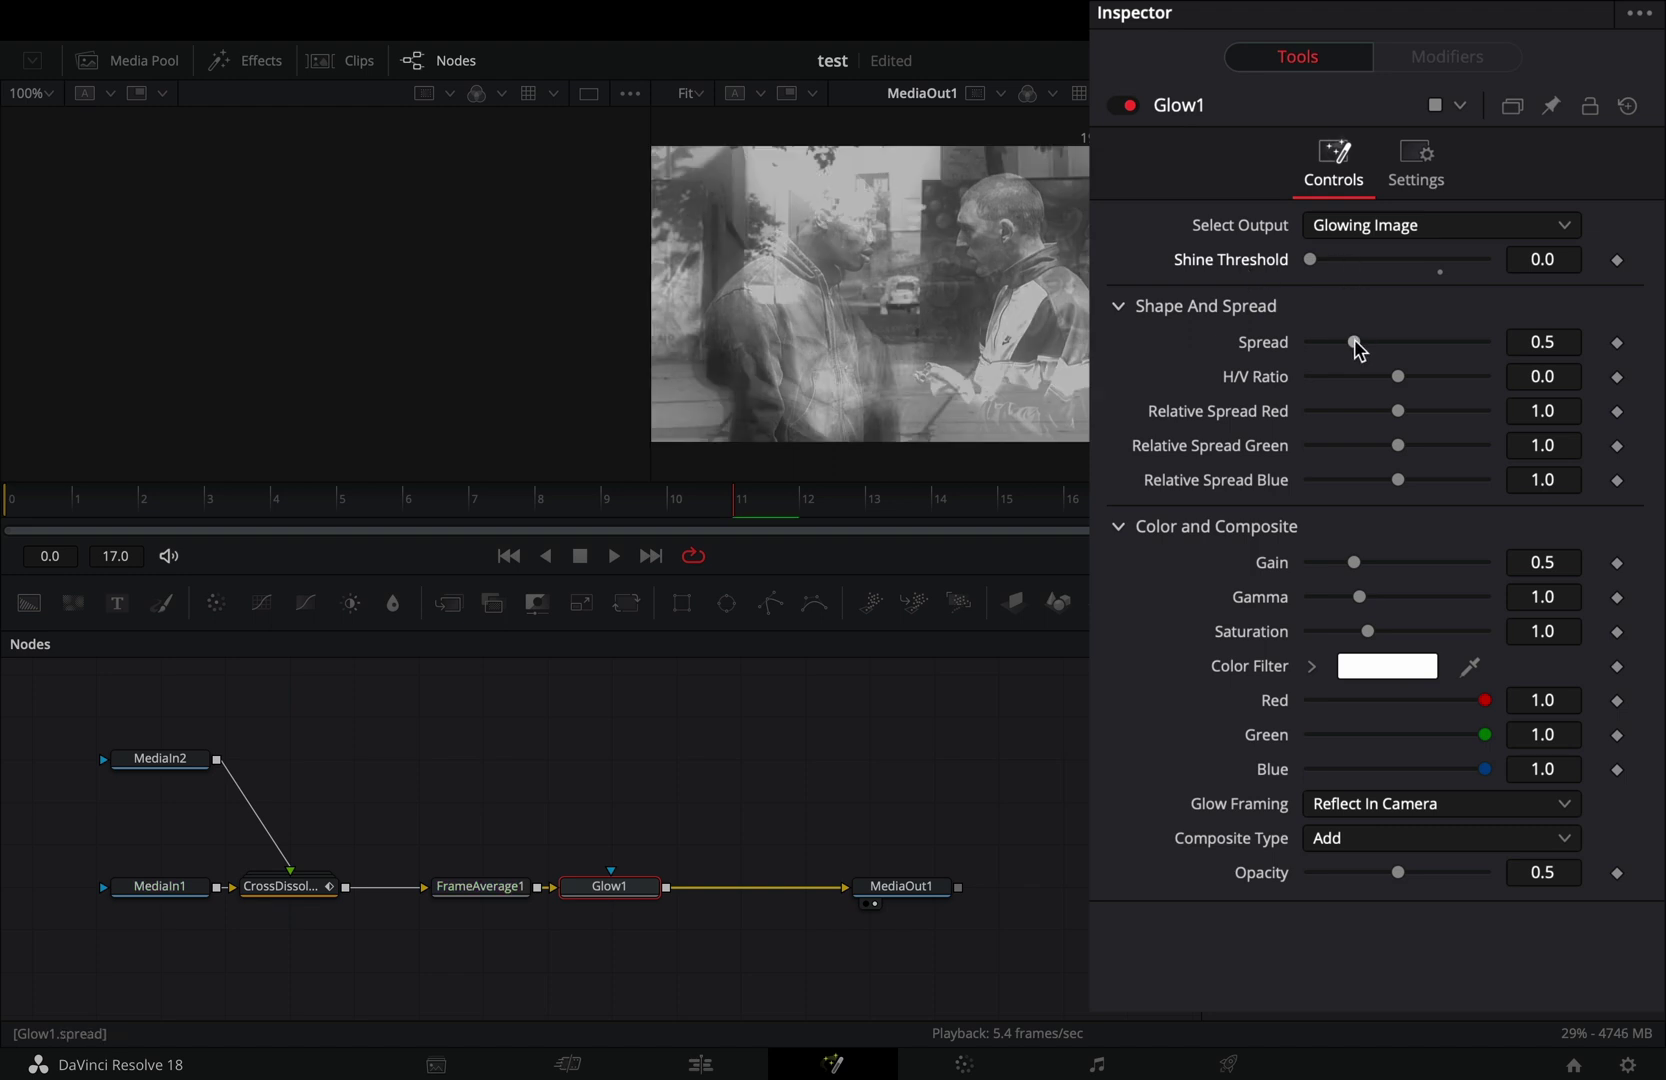
pyautogui.moveTo(1355, 342); pyautogui.dragTo(1341, 347)
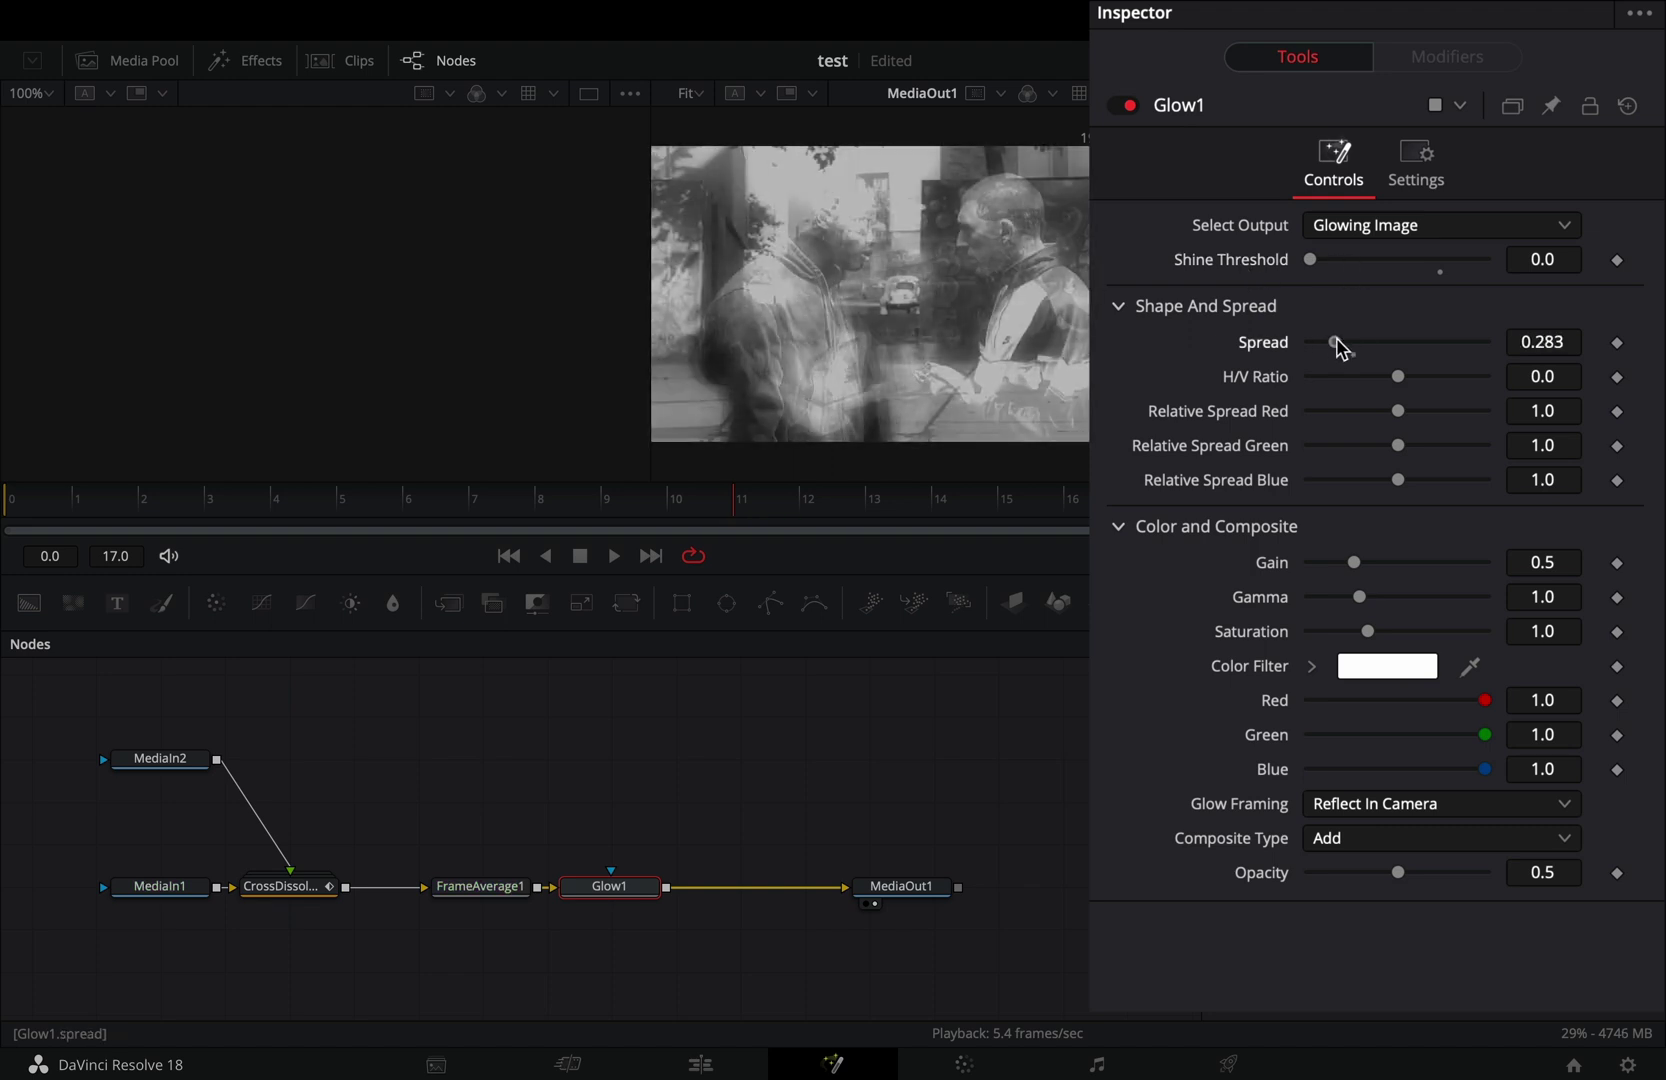
# Step: Modify the Glow gain with a Shake modifier set to smoothness 1.18
pyautogui.rightClick(1272, 578)
pyautogui.moveTo(1416, 627)
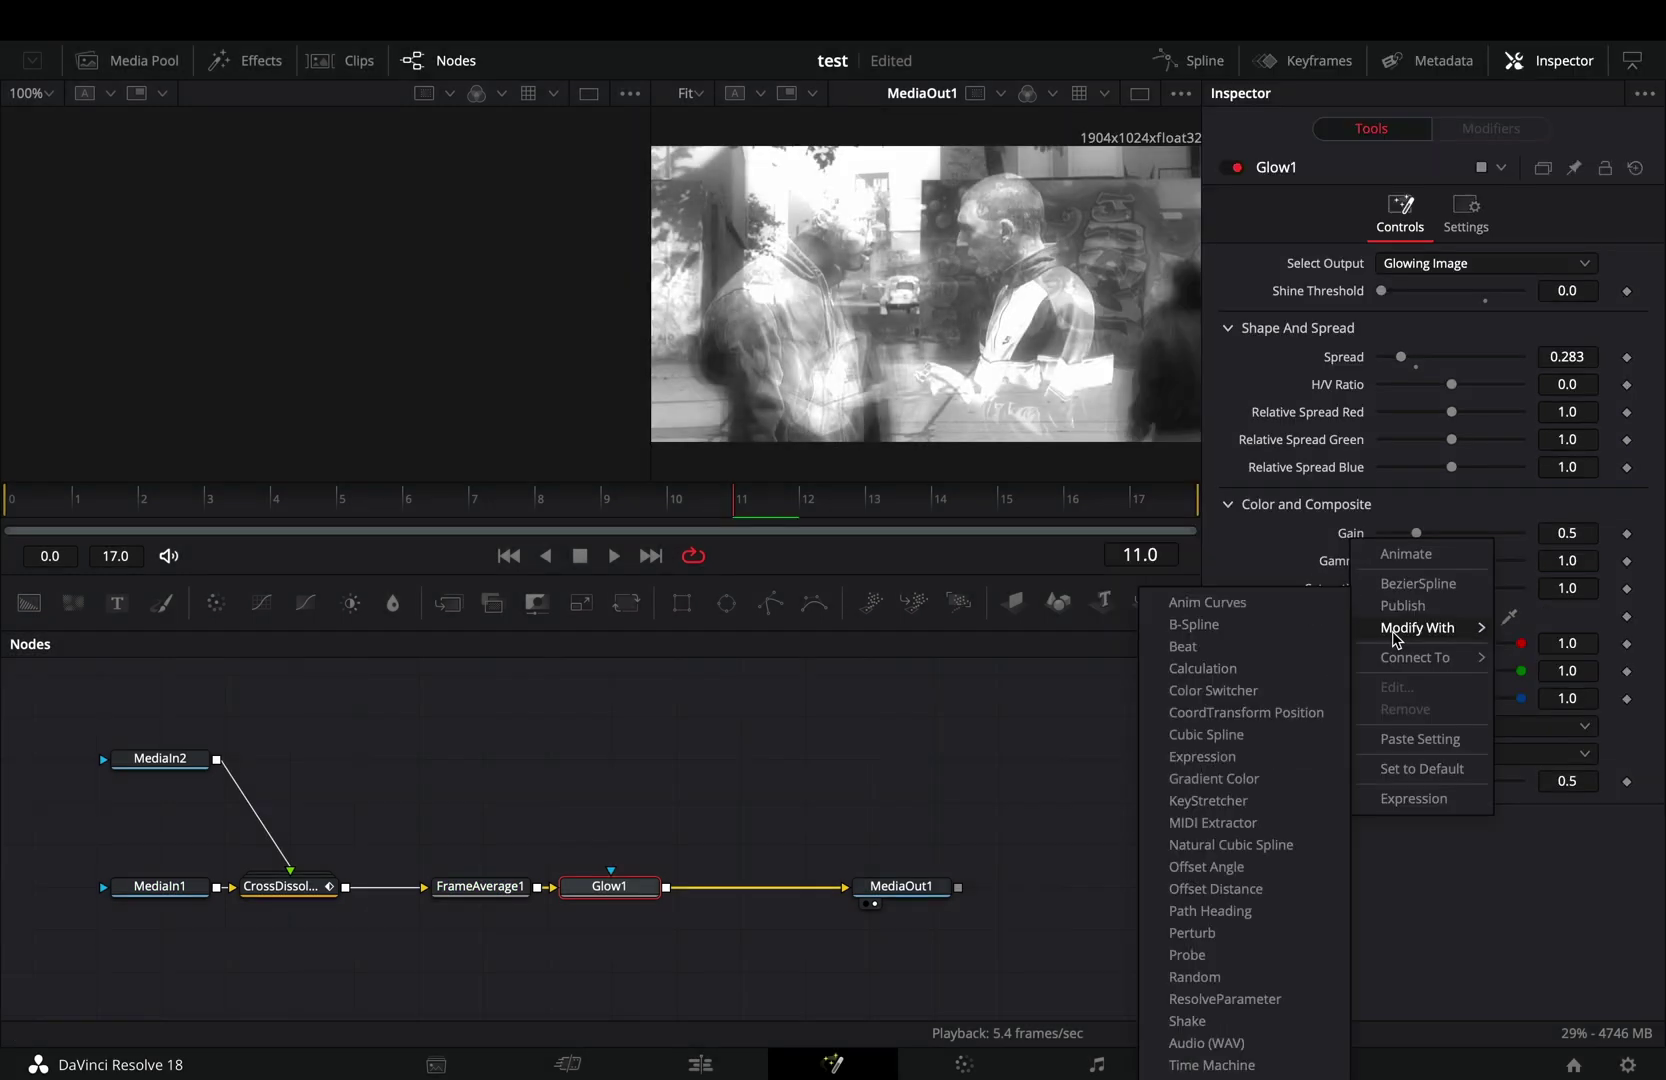
pyautogui.click(1187, 1020)
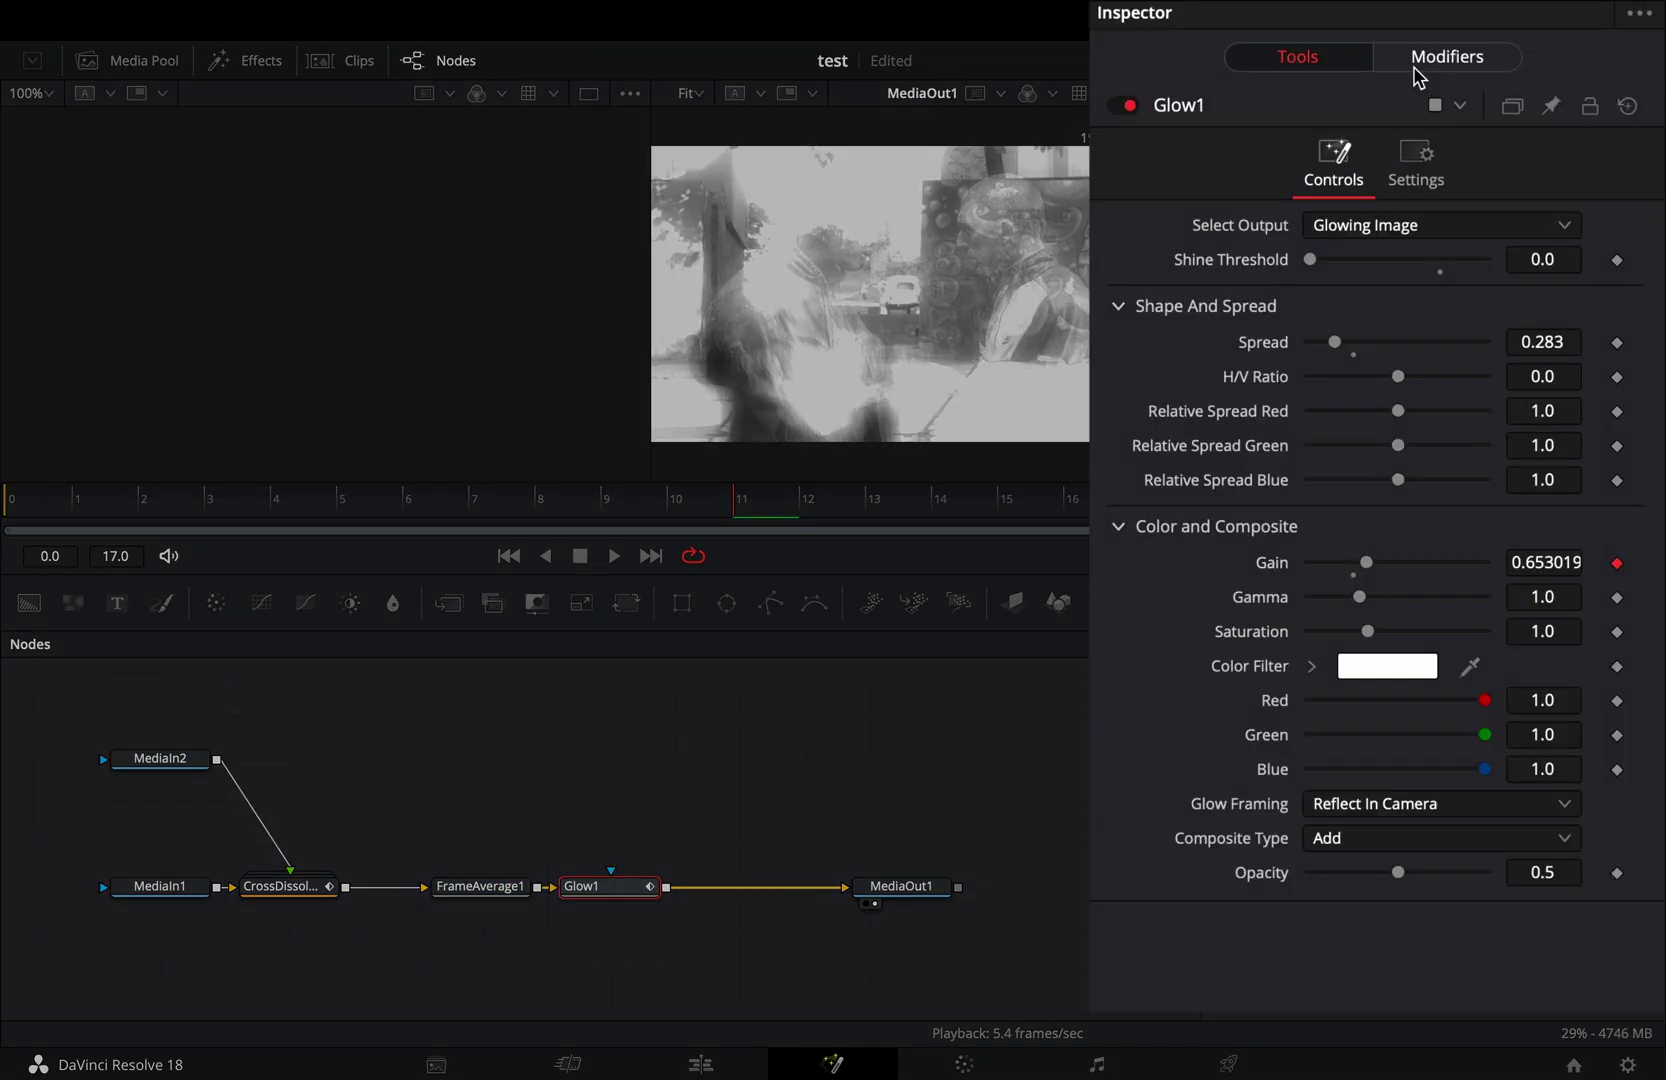
pyautogui.click(1416, 72)
pyautogui.moveTo(1369, 297); pyautogui.dragTo(1318, 298)
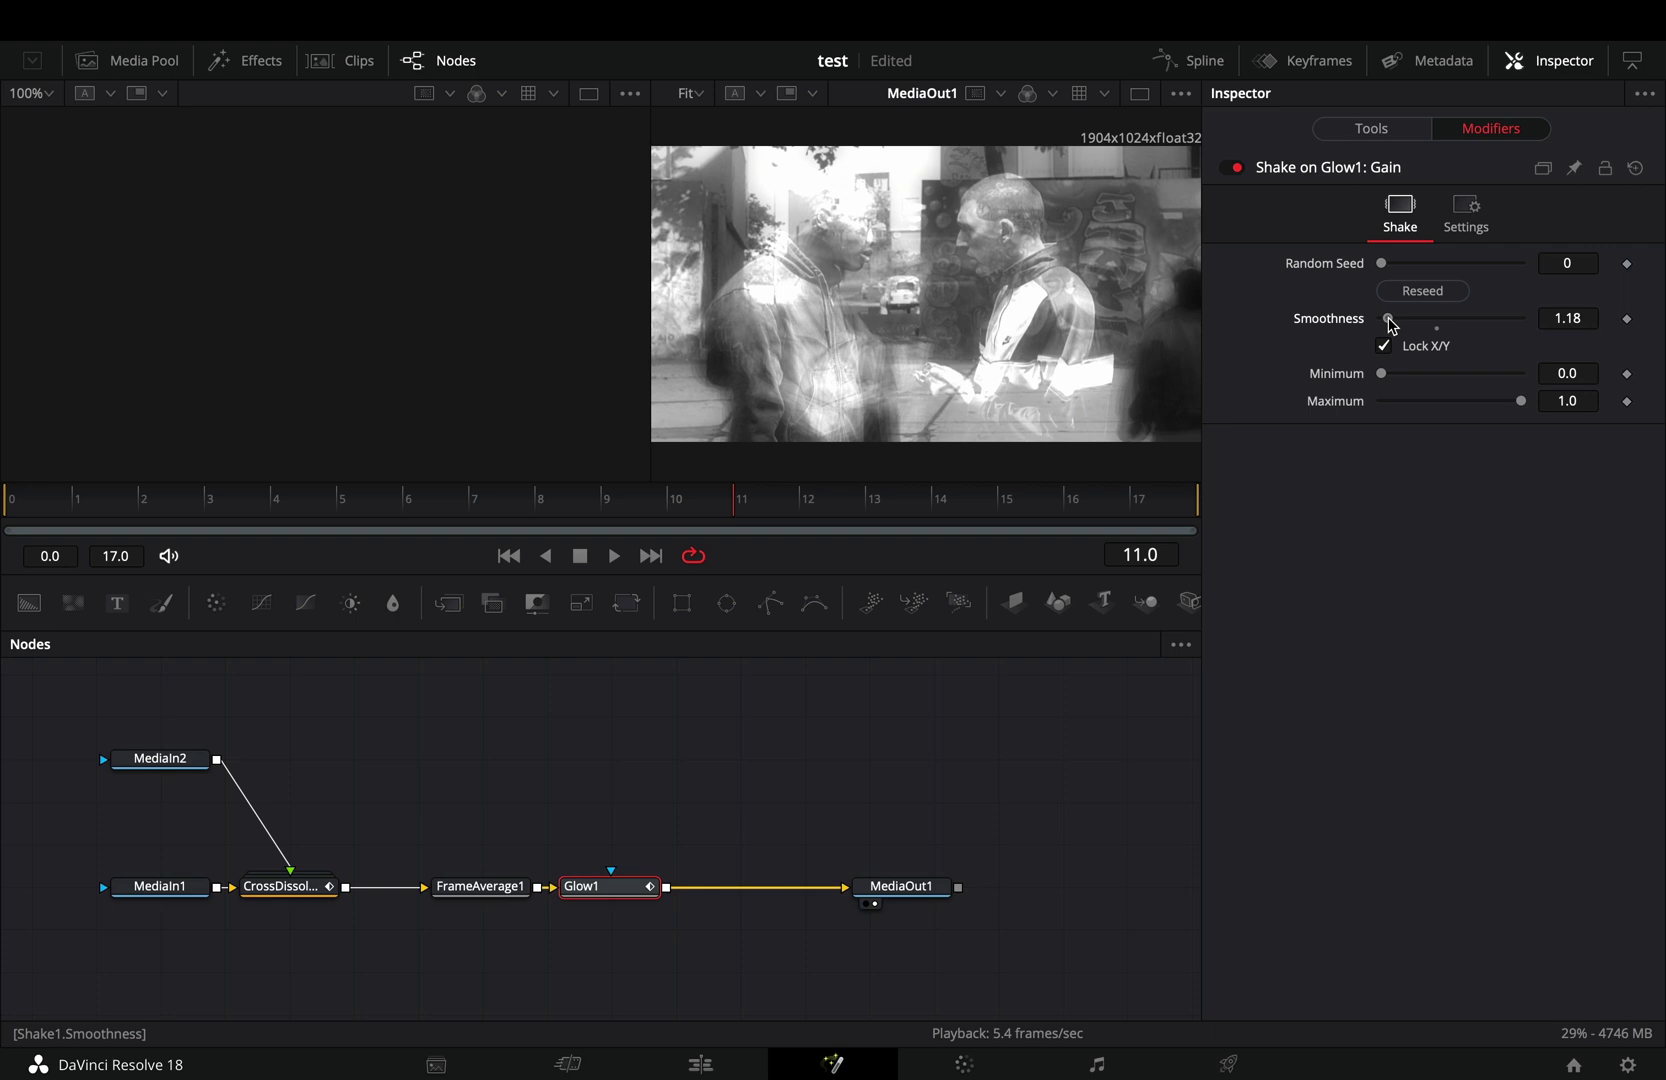